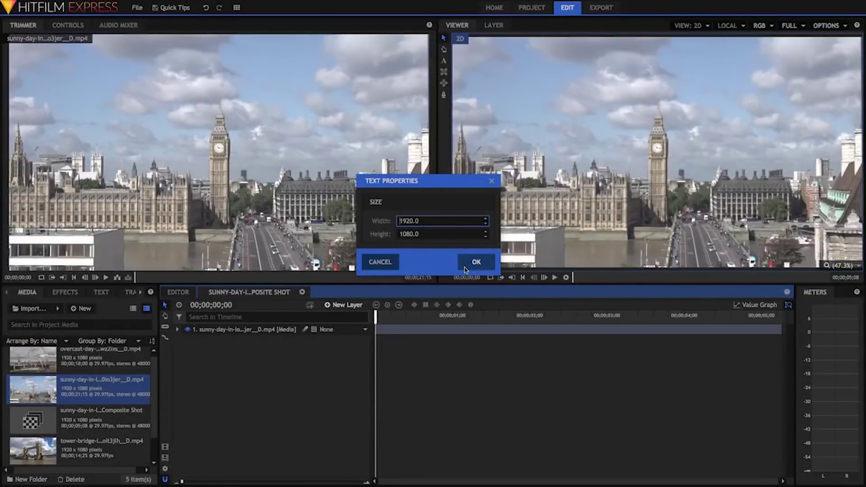
Step: Create a 1920×1080 text layer and type 'A SHINY FILMS PRODUCTION' in the viewer
click(465, 269)
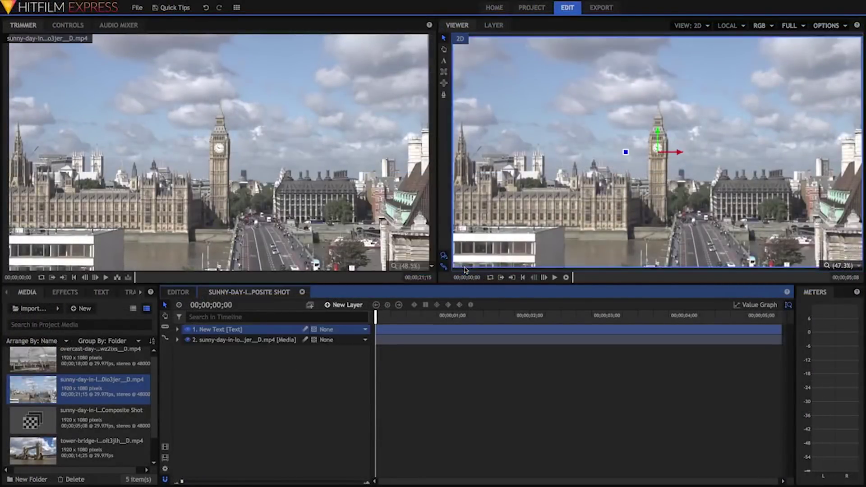
click(444, 61)
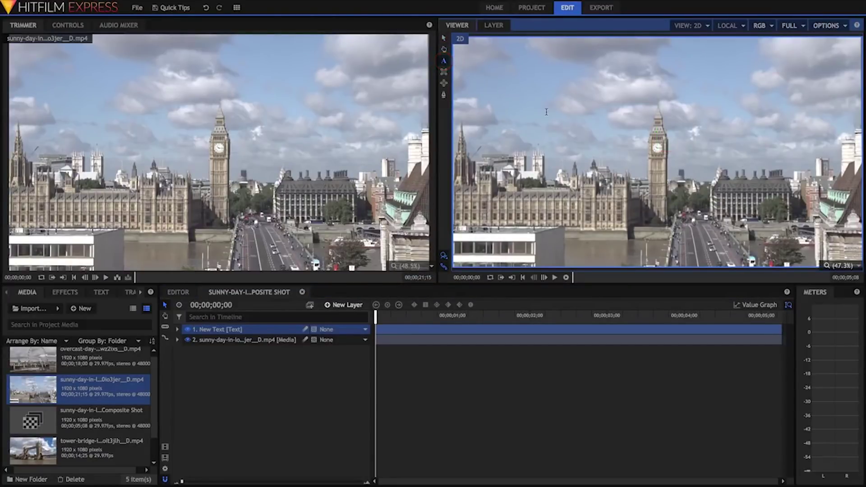
text(A SHINY FILMS PRODUCTION)
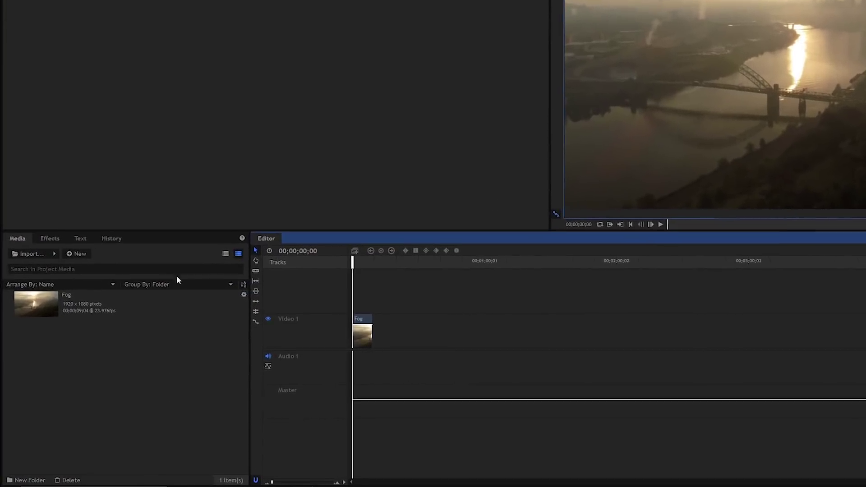
Step: Drag the Text effect from the Generate effects group onto the Fog clip on Video 1
click(50, 238)
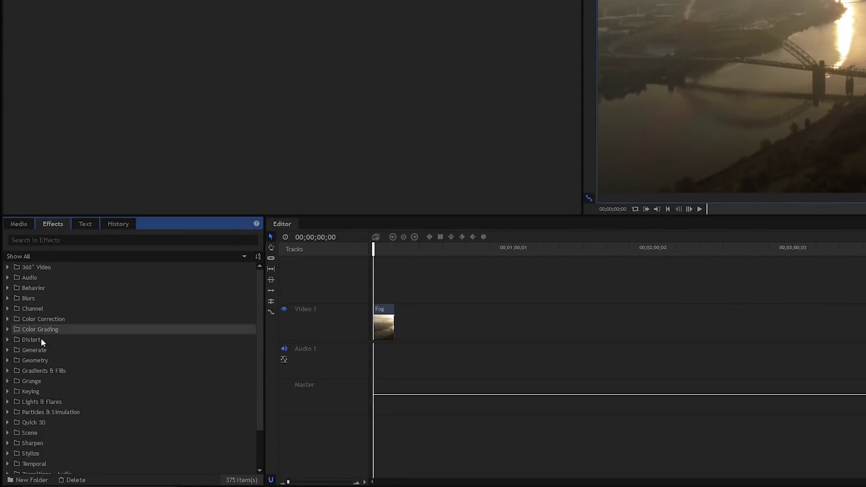
click(6, 351)
scroll(7, 358, down, 5)
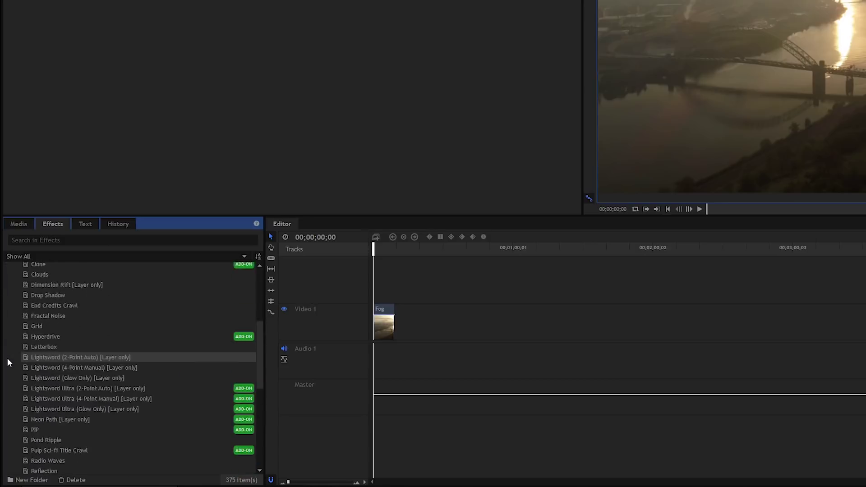
scroll(7, 358, down, 4)
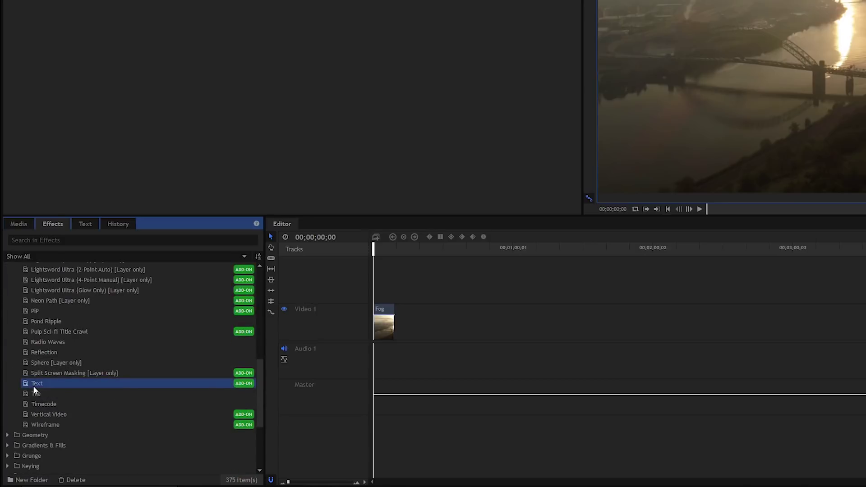
drag(31, 381, 366, 331)
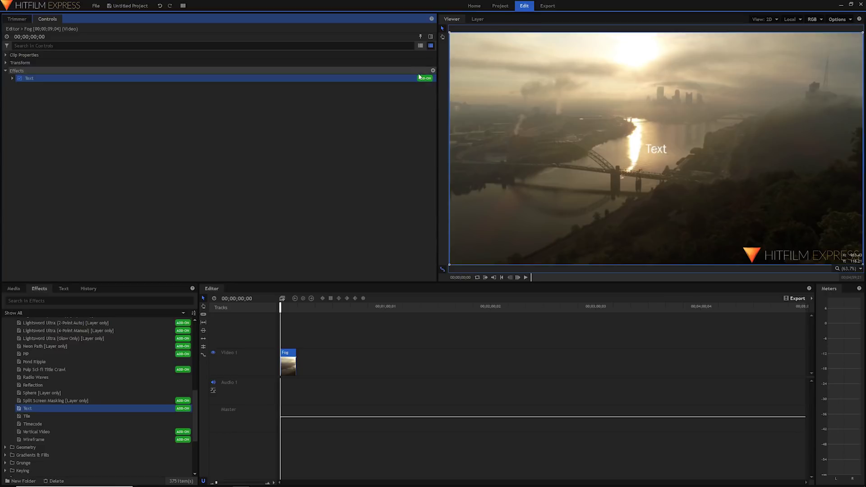
mouse_move(419, 80)
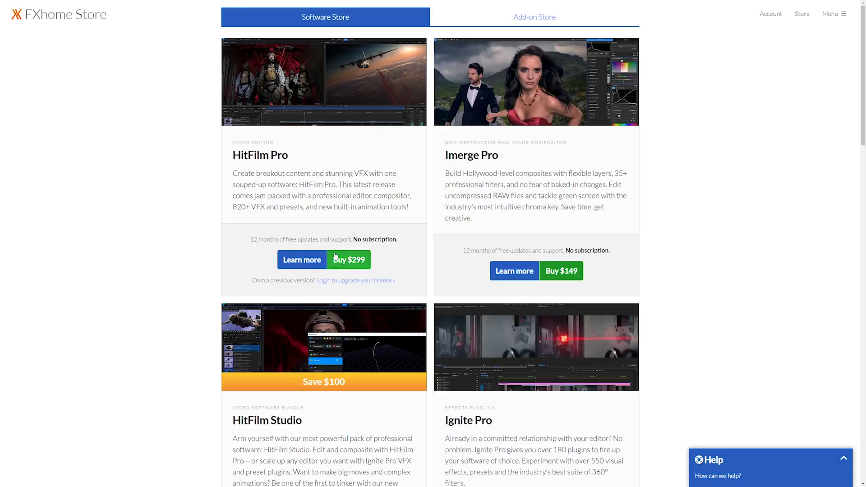
Step: Browse the HitFilm Express add-on store to the Edit: Starter Pack's effect list
click(534, 22)
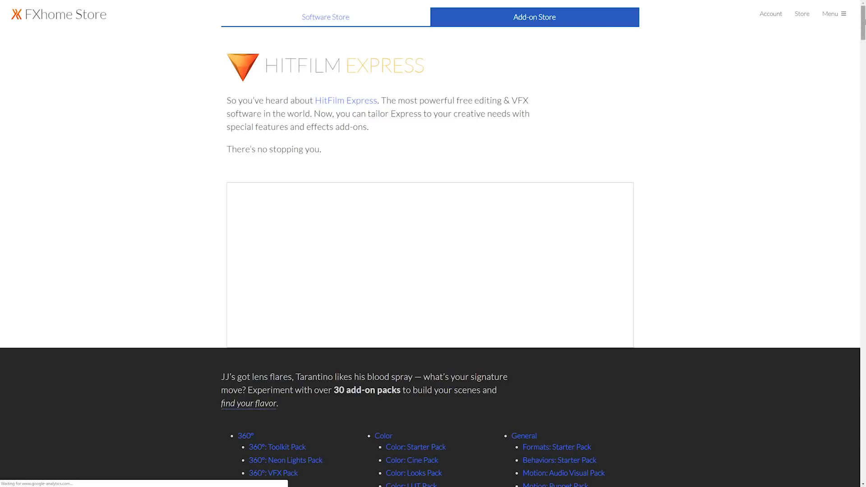
drag(863, 22, 864, 291)
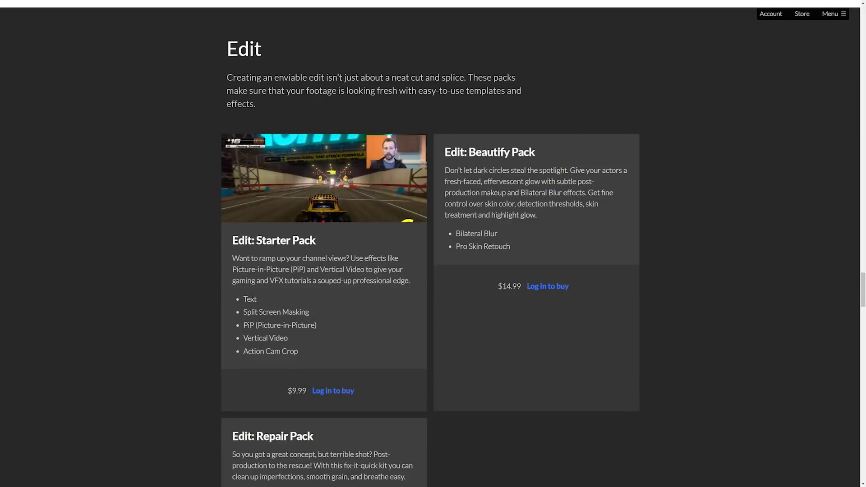
double_click(251, 299)
click(264, 300)
scroll(174, 141, down, 1)
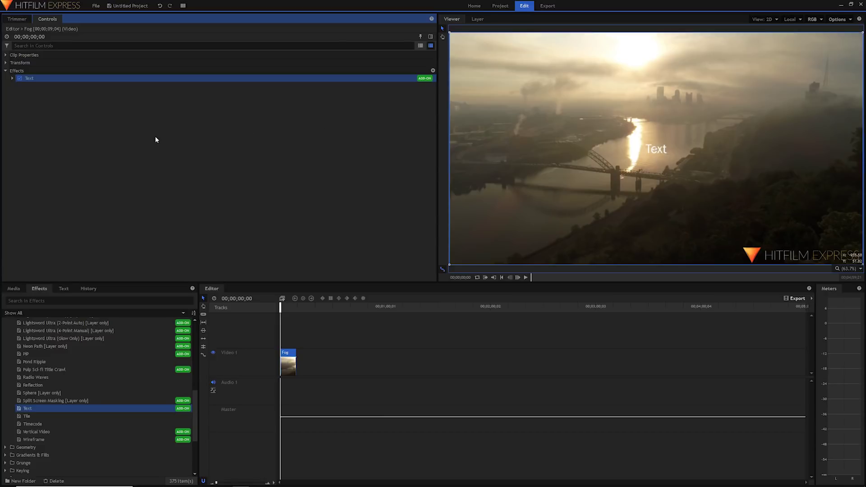
Step: Replace the Text effect's placeholder wording with '9:00 AM'
click(13, 79)
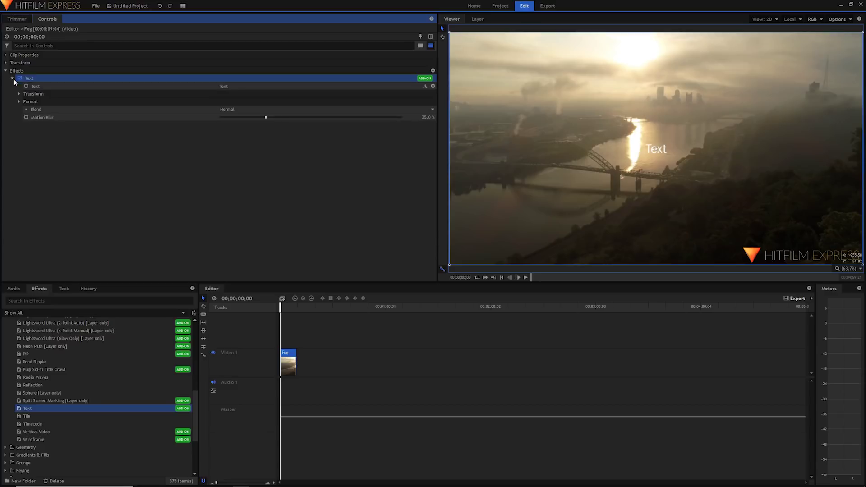
click(424, 86)
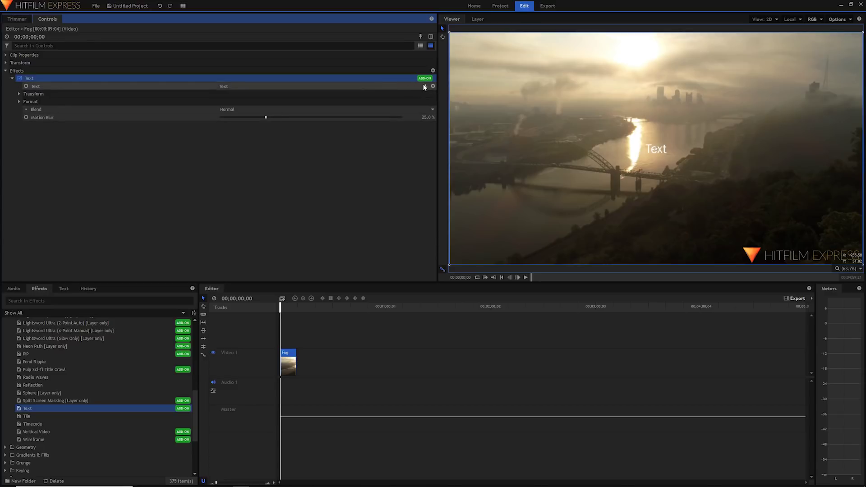
key(ctrl+a)
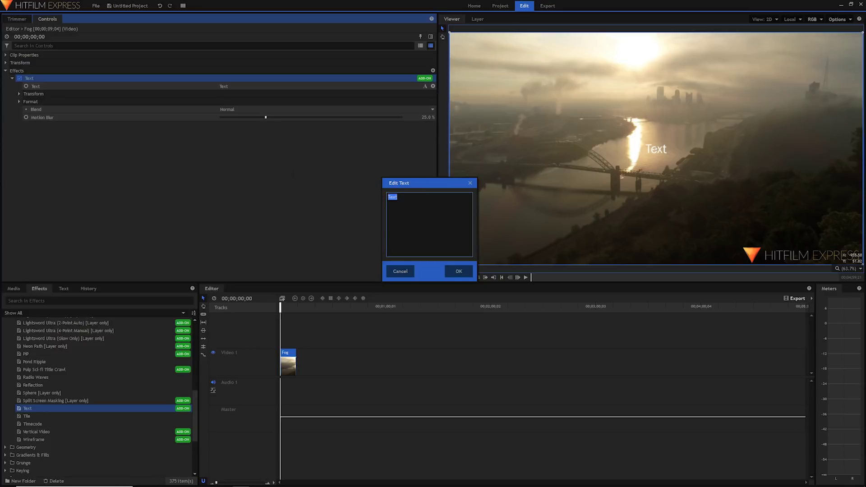
text(9:00 AM)
click(459, 271)
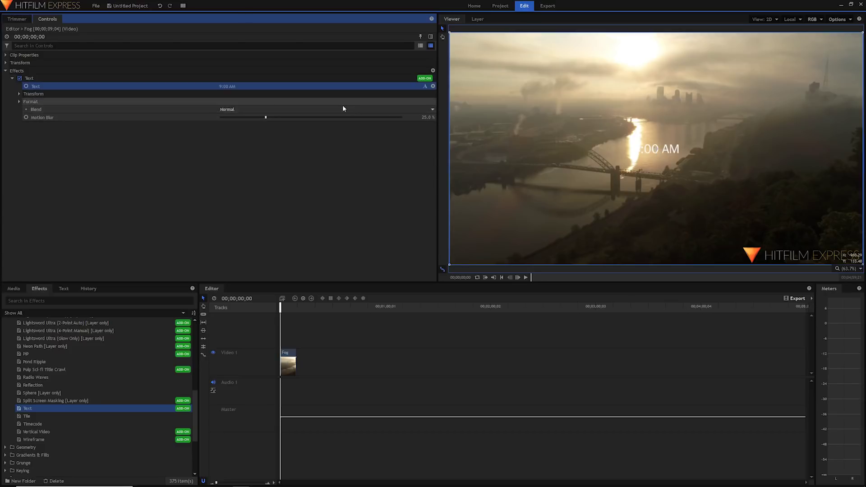
click(19, 94)
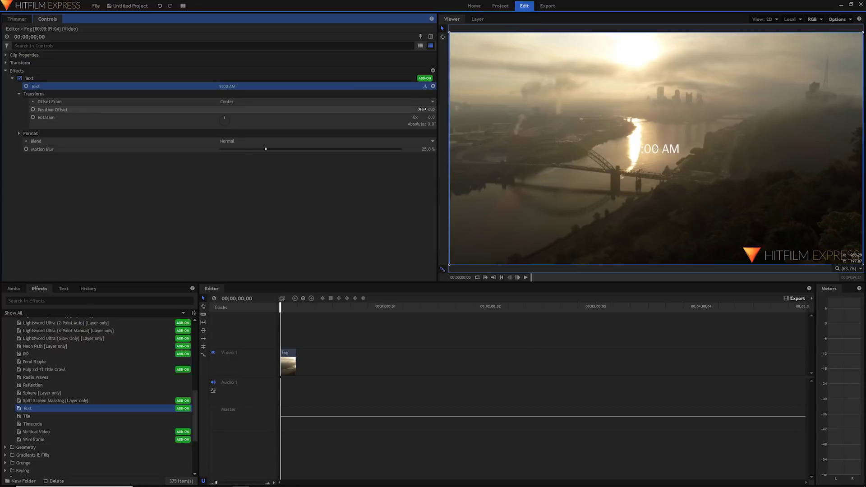
drag(652, 151, 583, 163)
drag(226, 119, 227, 112)
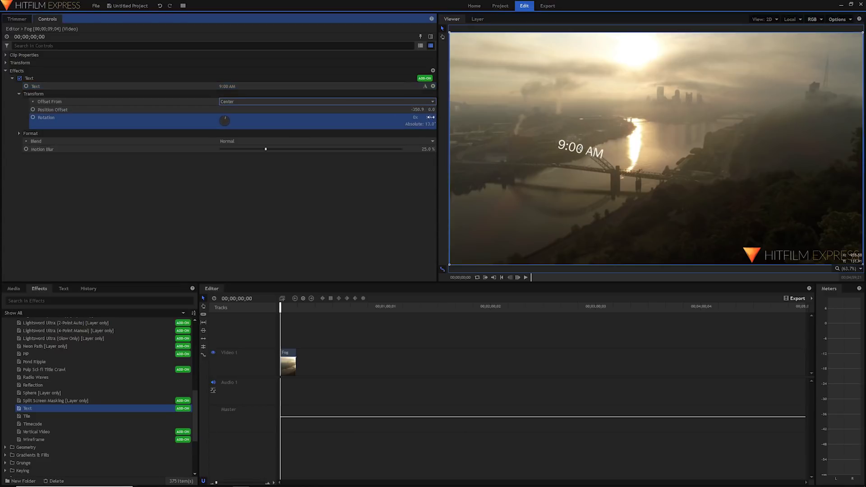
click(416, 109)
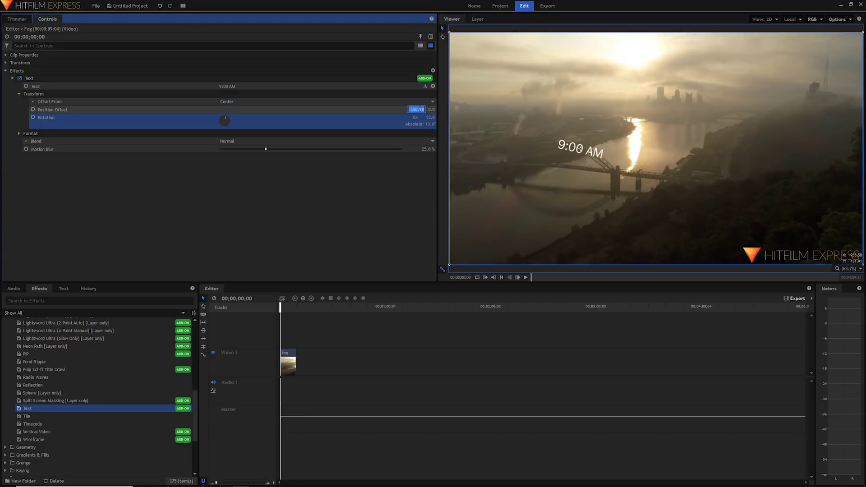
text(0)
key(Tab)
key(Tab)
key(Tab)
text(0)
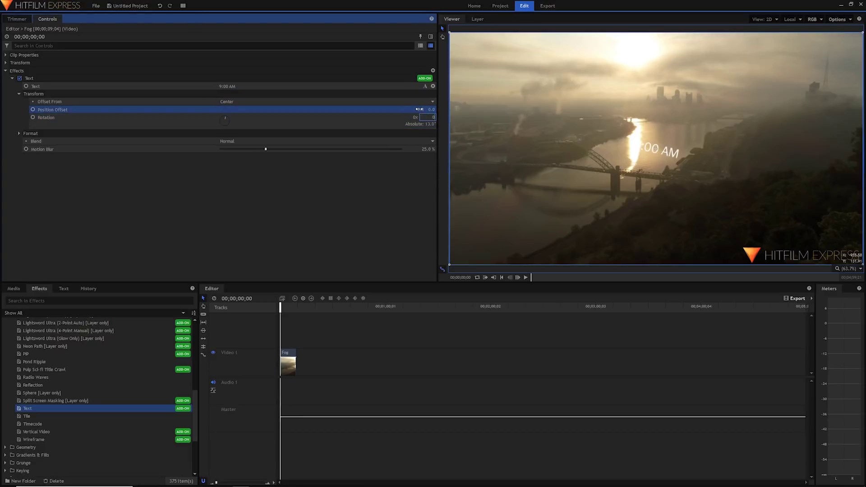
key(Return)
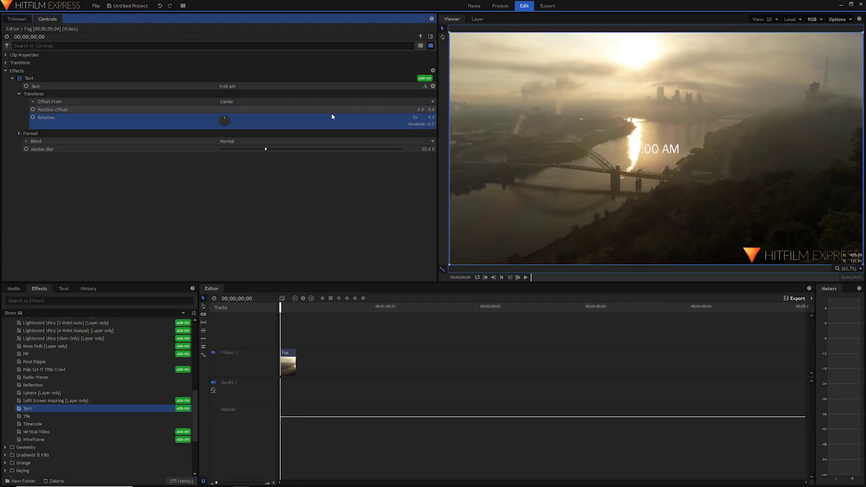
click(209, 101)
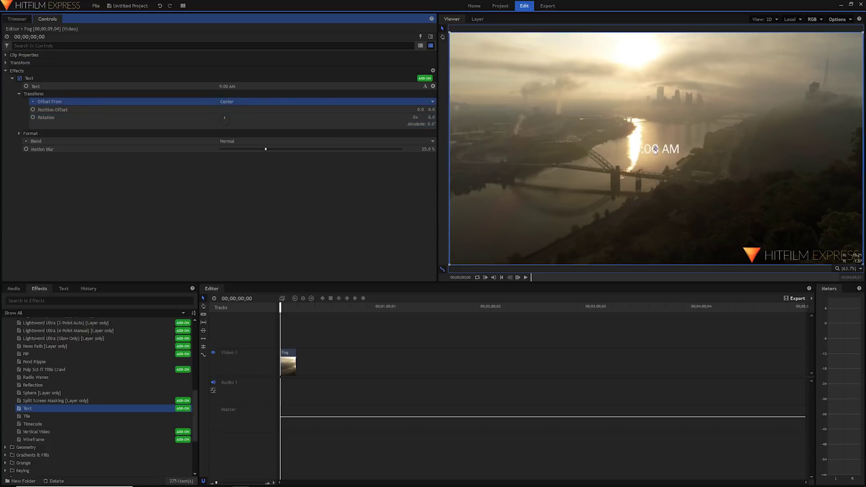
click(360, 101)
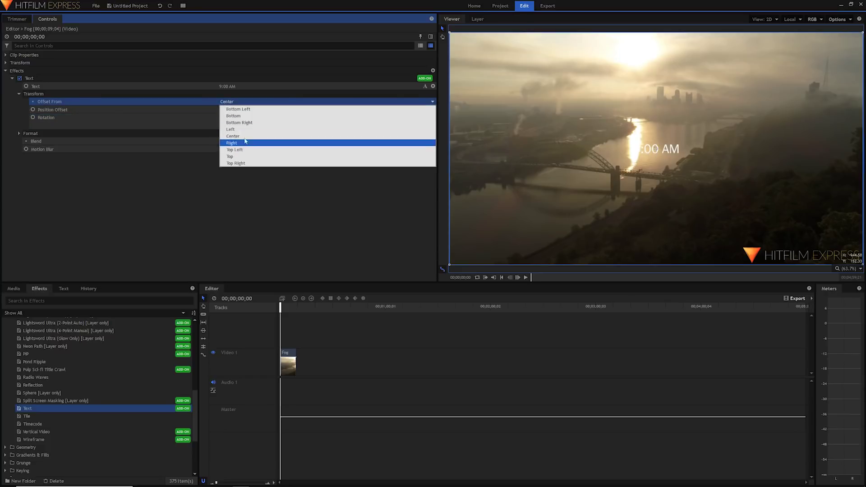
click(289, 115)
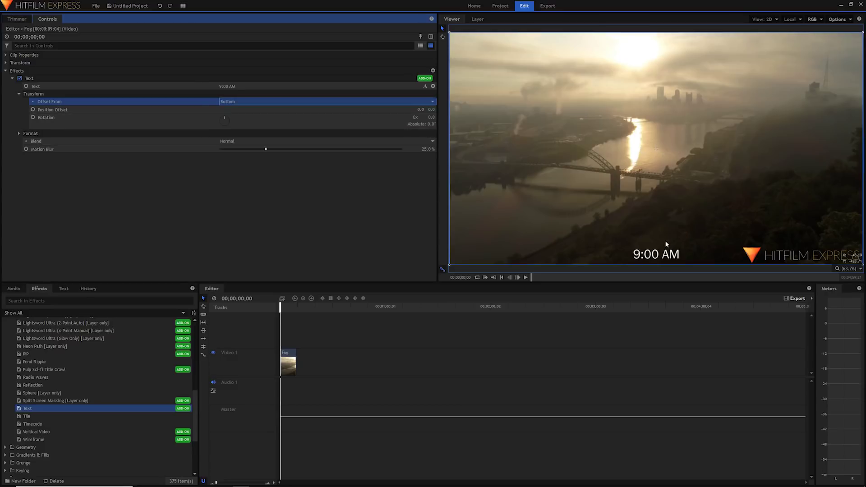
click(253, 102)
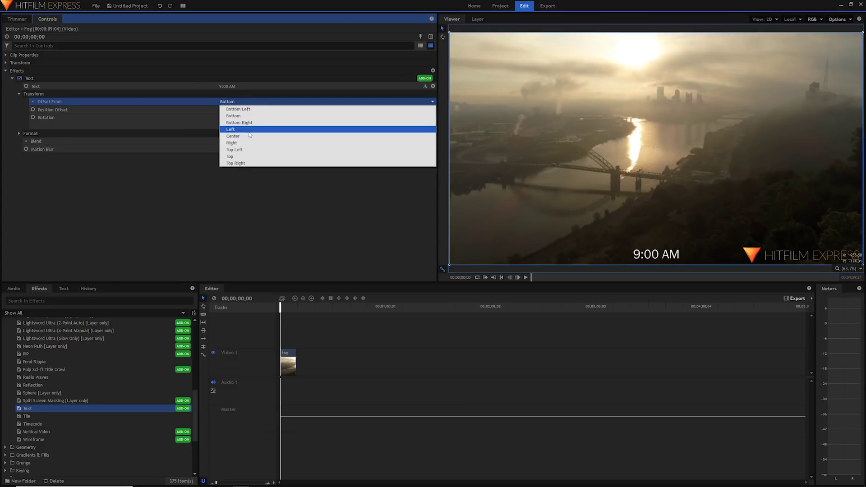
click(251, 109)
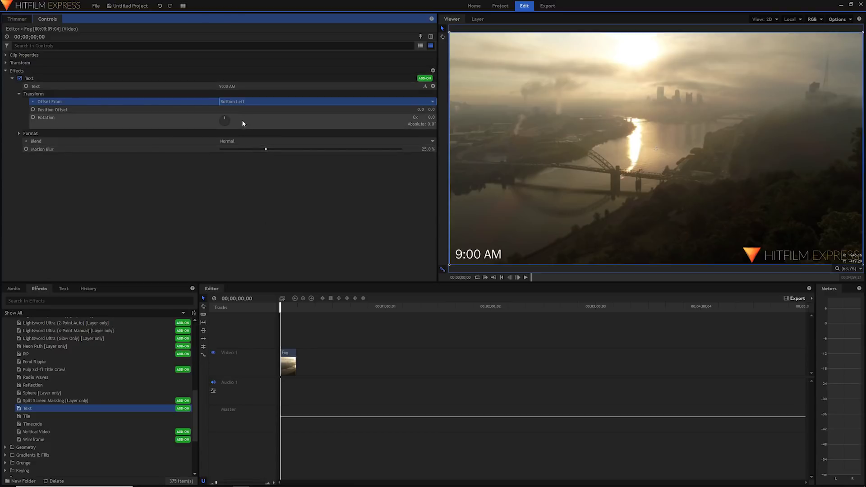
click(237, 103)
click(231, 136)
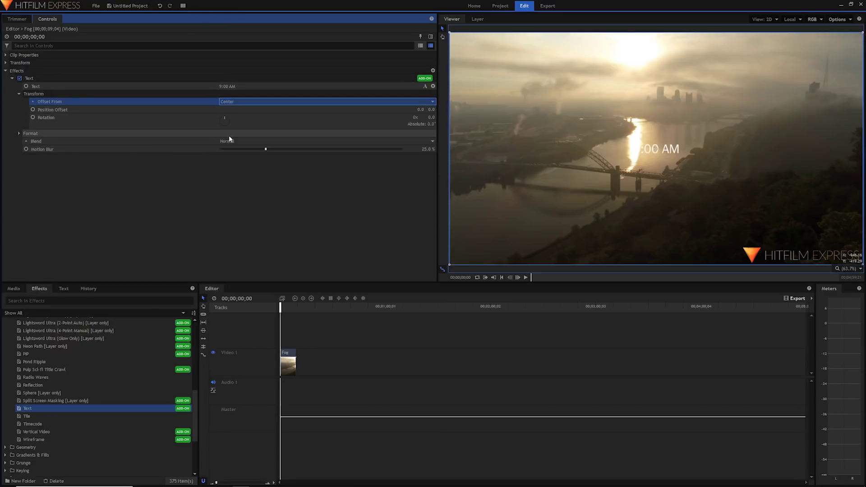
Step: Set the caption font to Dubai Light and sample a dark colour from the footage
click(18, 133)
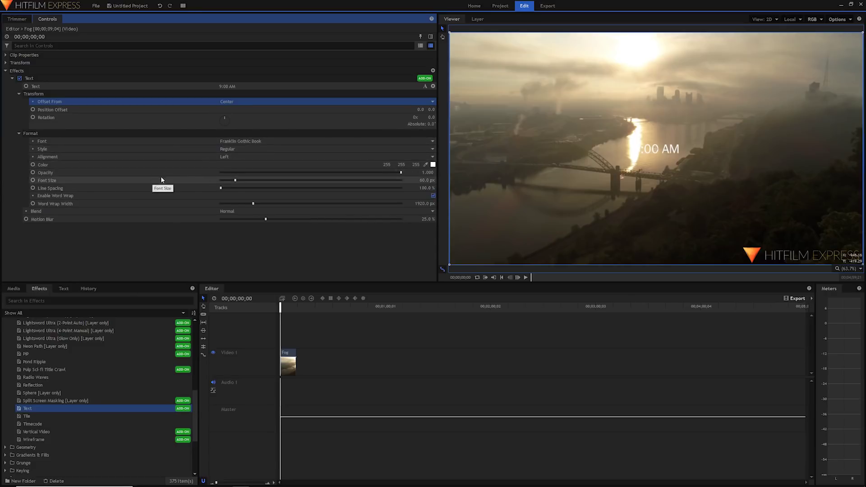
click(249, 141)
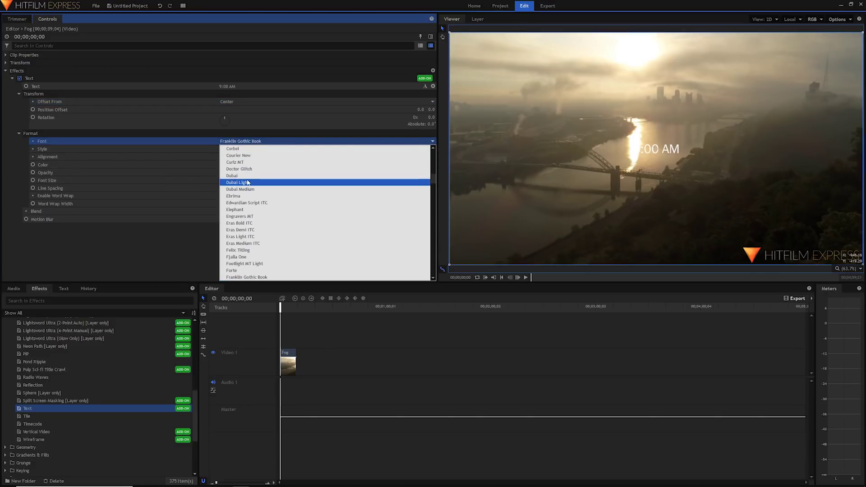
click(248, 181)
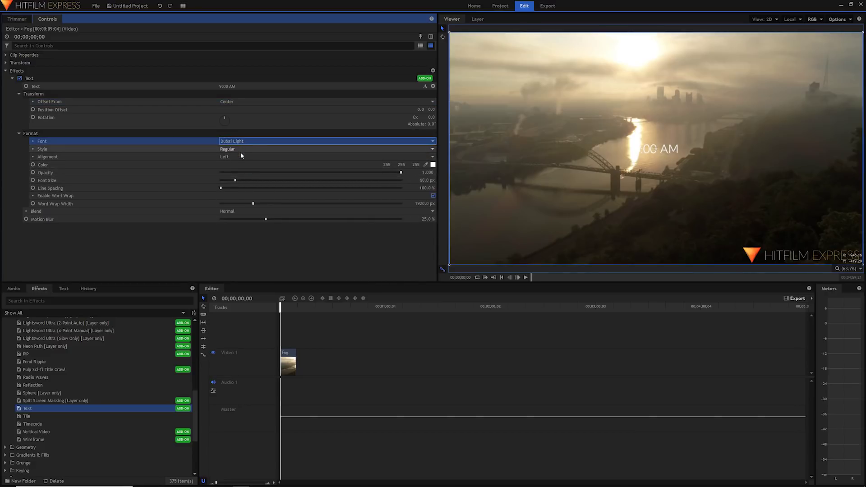
click(425, 165)
click(803, 228)
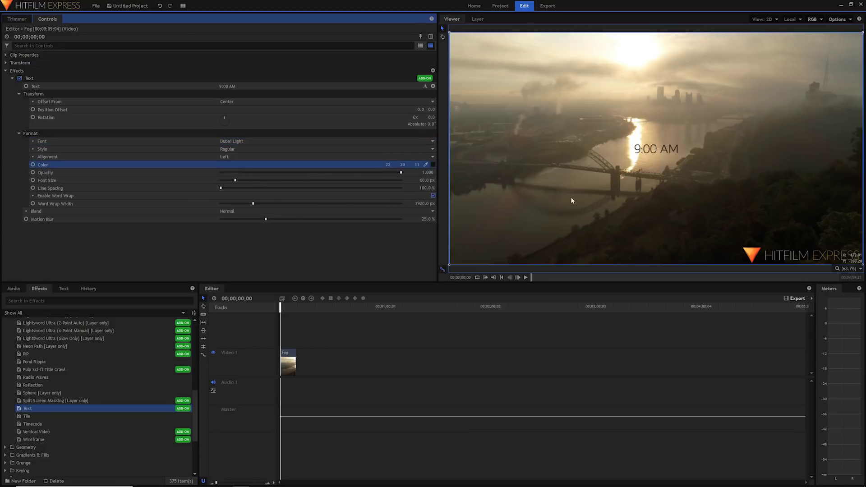
click(231, 180)
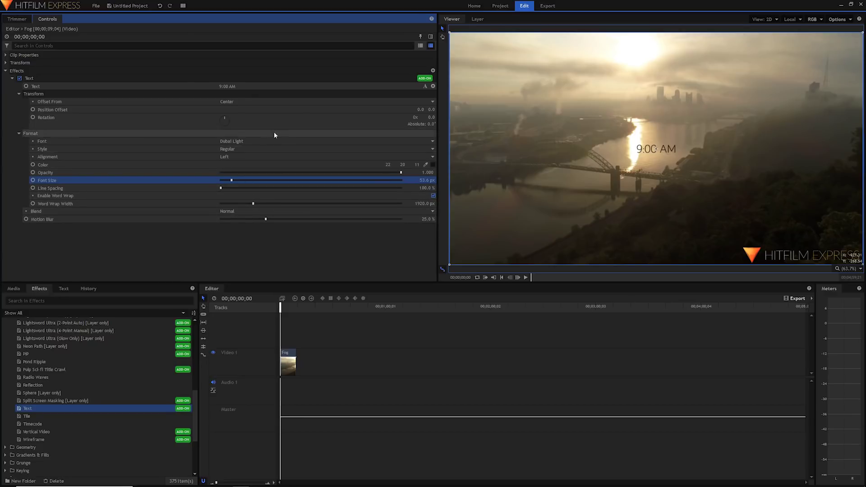
Step: Replace the caption with long placeholder text and enlarge the font to about 145 px
click(425, 86)
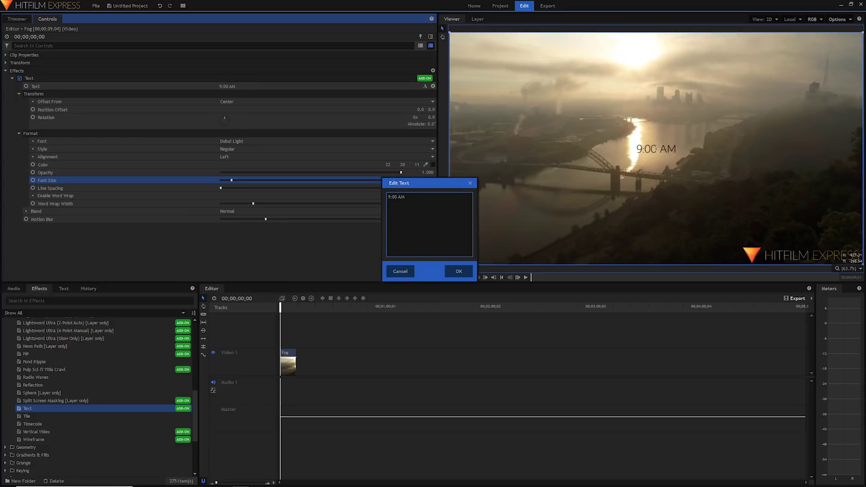
text(ilsdygf lkalysdg fkjahsdg fkjhag dkfjhag)
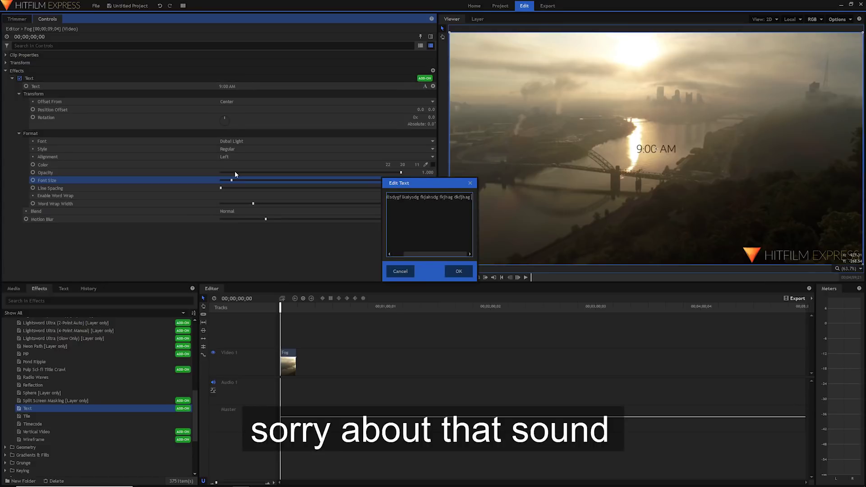
text( dskjfh gakjdshfg kajhgsd)
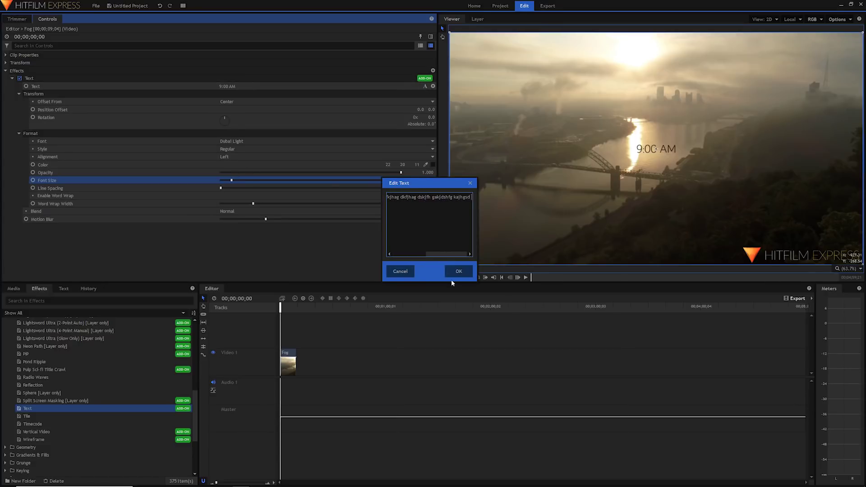
click(457, 272)
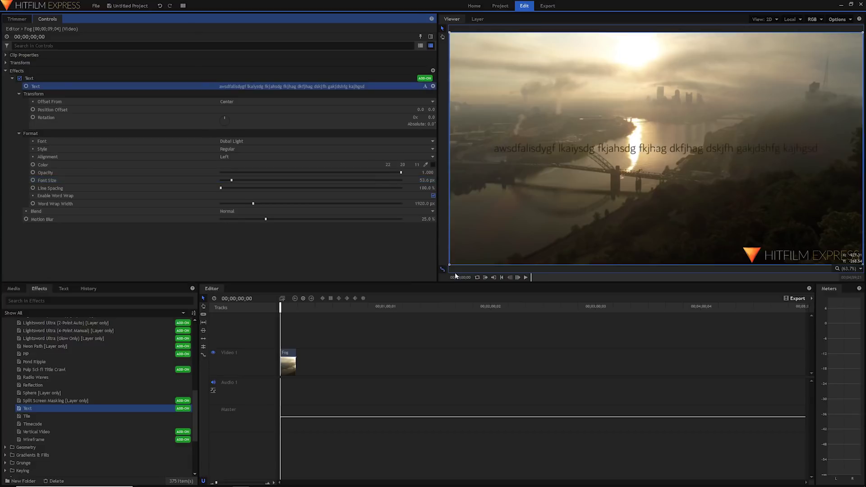
click(247, 180)
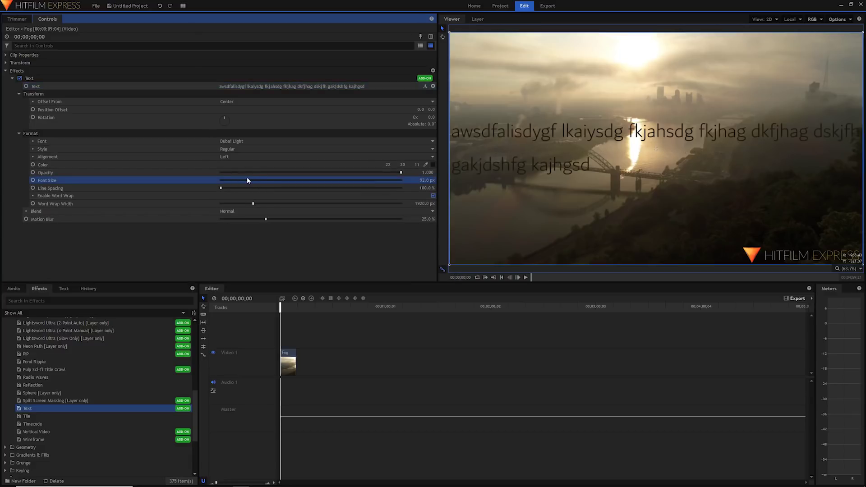
drag(247, 178, 267, 175)
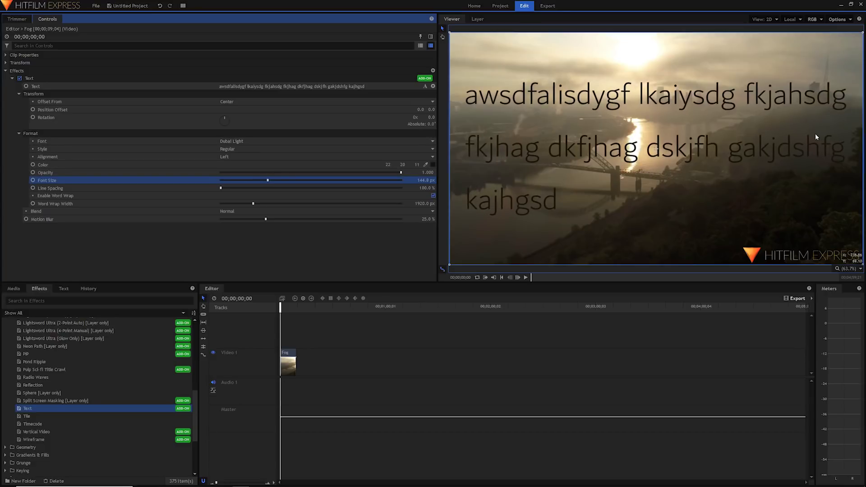
Step: Keep word wrap enabled, adjust the wrap width, and set line spacing to 158%
click(433, 195)
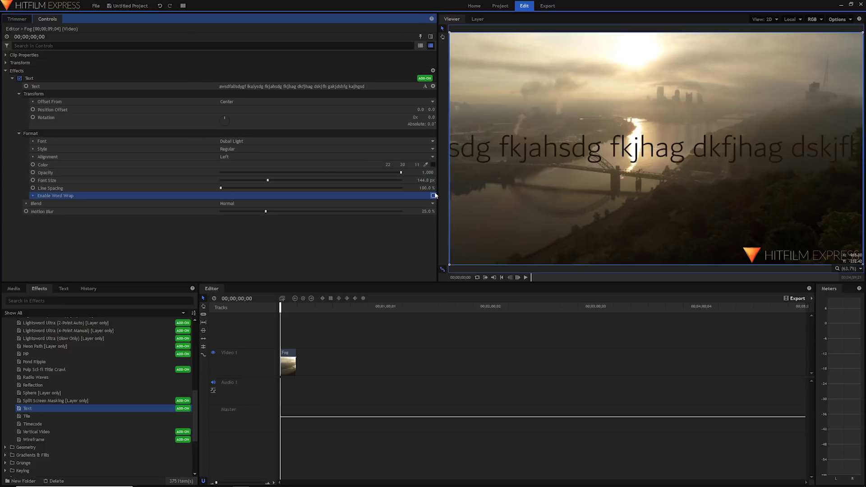
click(433, 195)
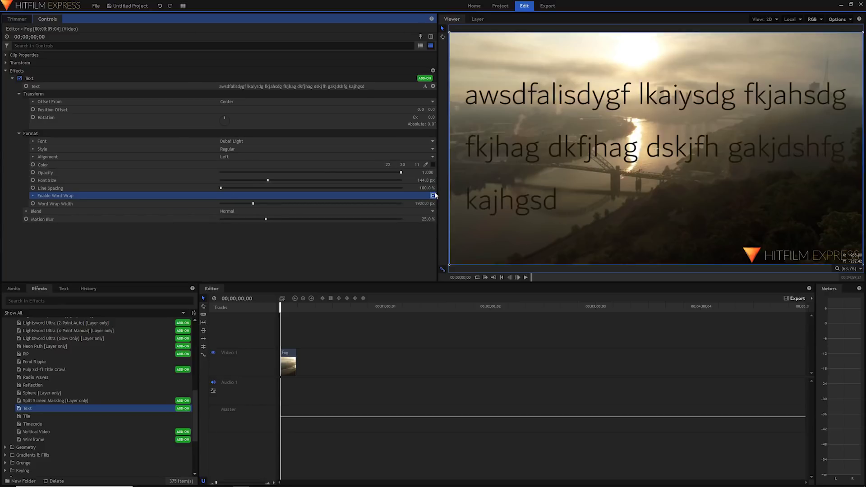
click(433, 195)
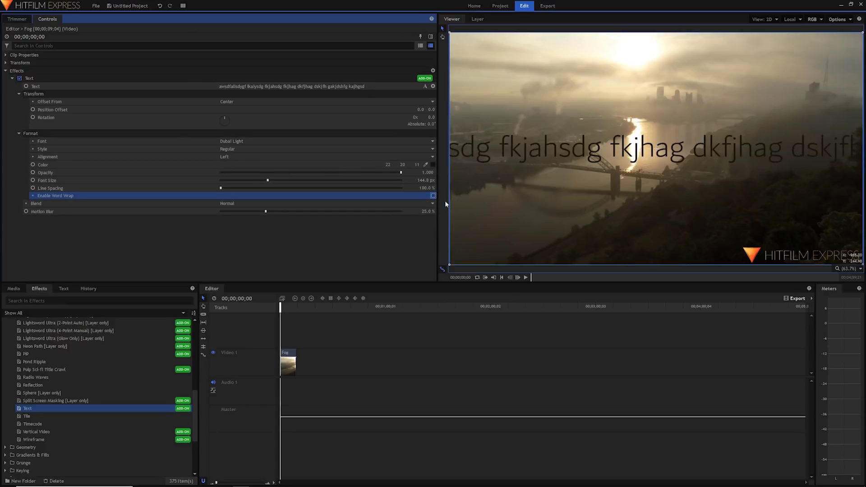
click(433, 195)
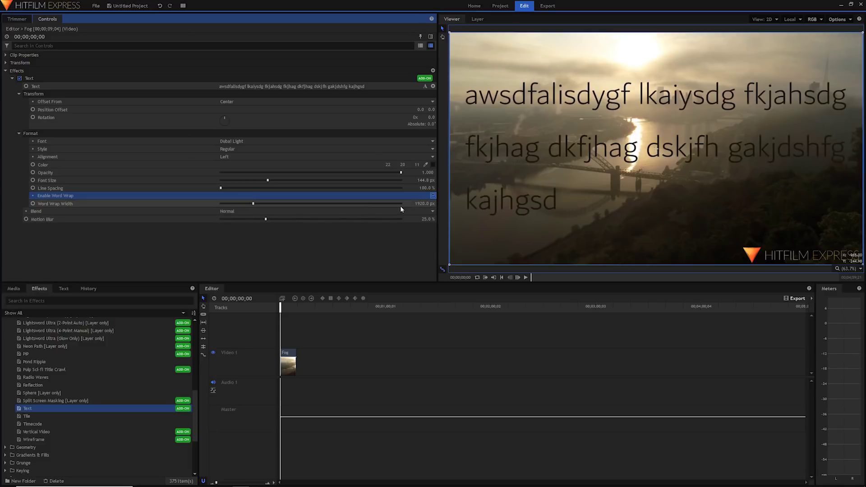
click(424, 203)
drag(424, 203, 447, 202)
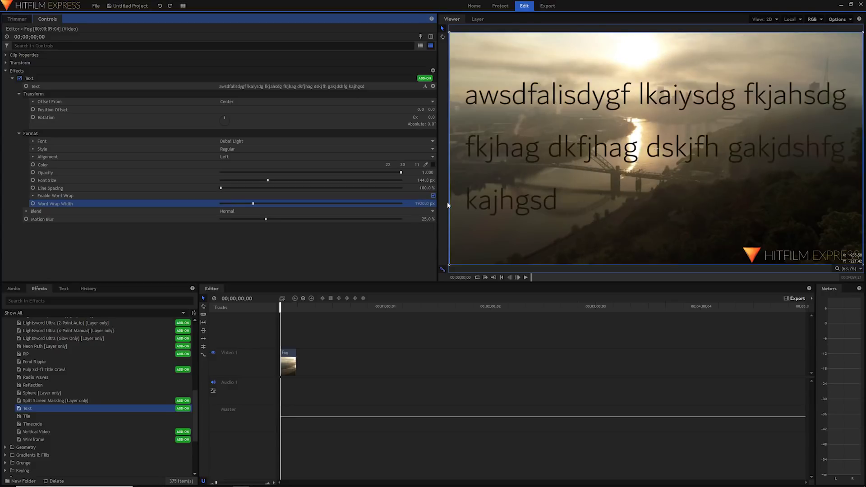
drag(230, 187, 124, 190)
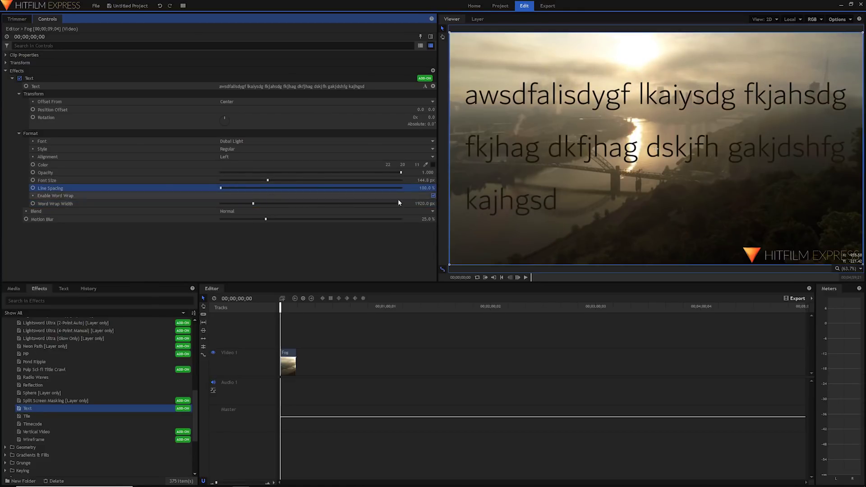
Step: Change the caption text back to '9:00 AM'
click(425, 86)
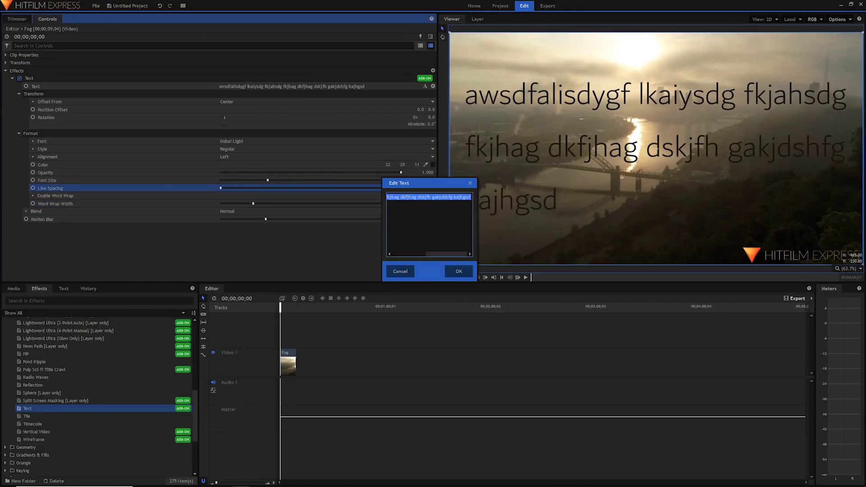
text(9:00)
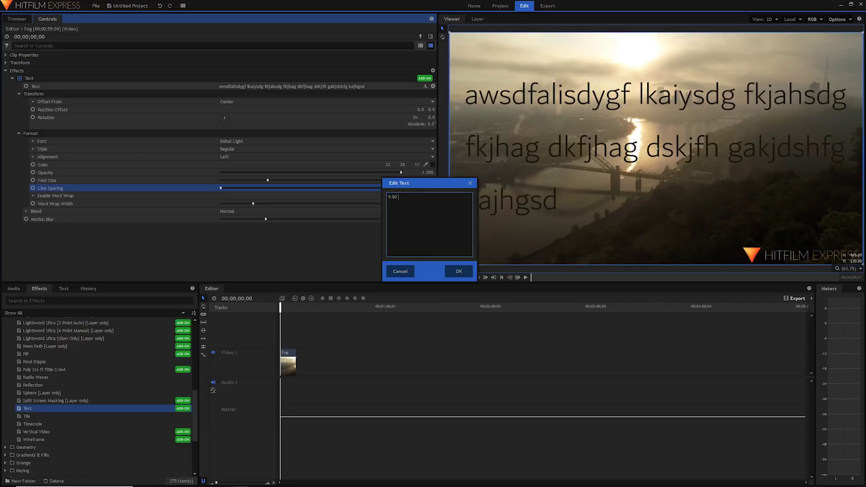
text( AM)
click(459, 271)
Step: Try the Add blend mode on the caption, then return it to Normal
click(264, 211)
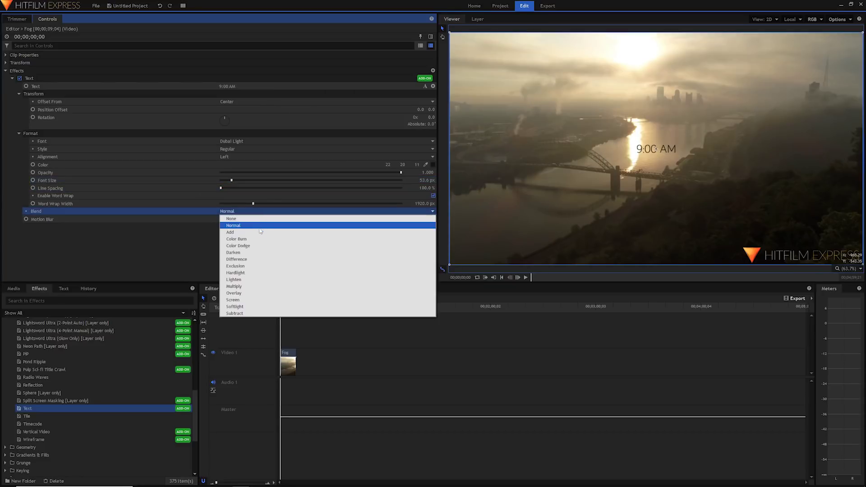
click(258, 232)
click(244, 212)
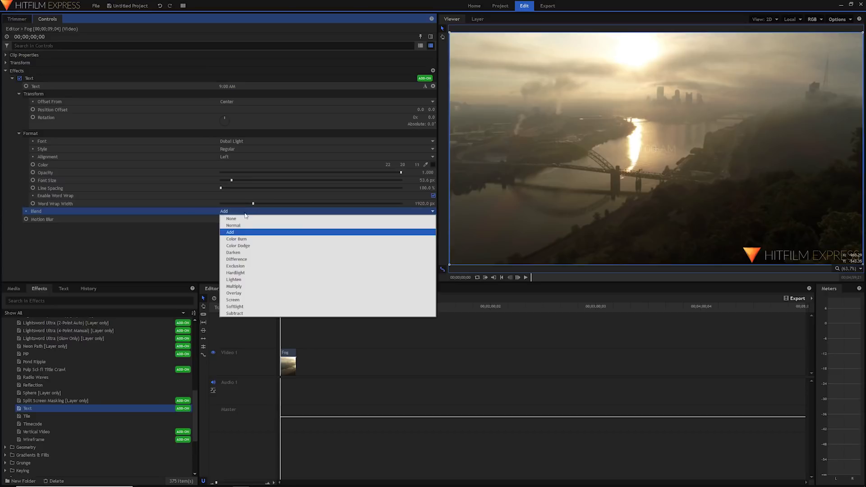
click(243, 225)
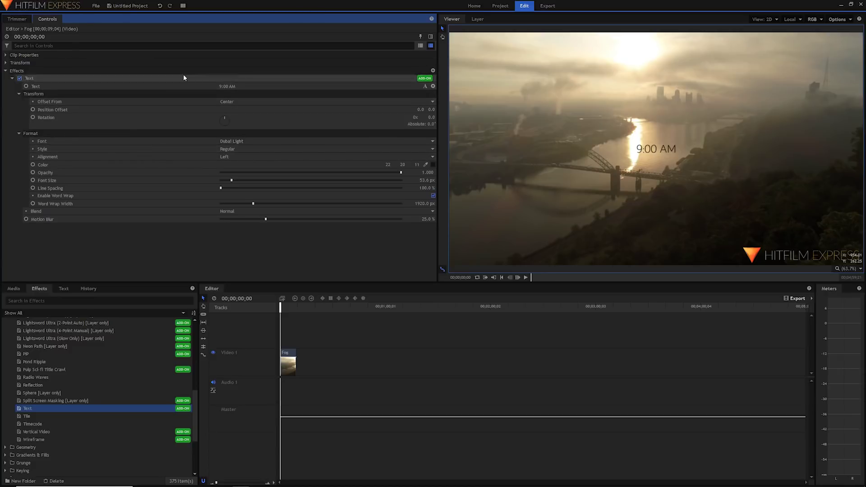
Step: Keyframe the Text property and change the caption to 'THE NEXT MORNING' at 00;00;04;06
click(280, 307)
key(space)
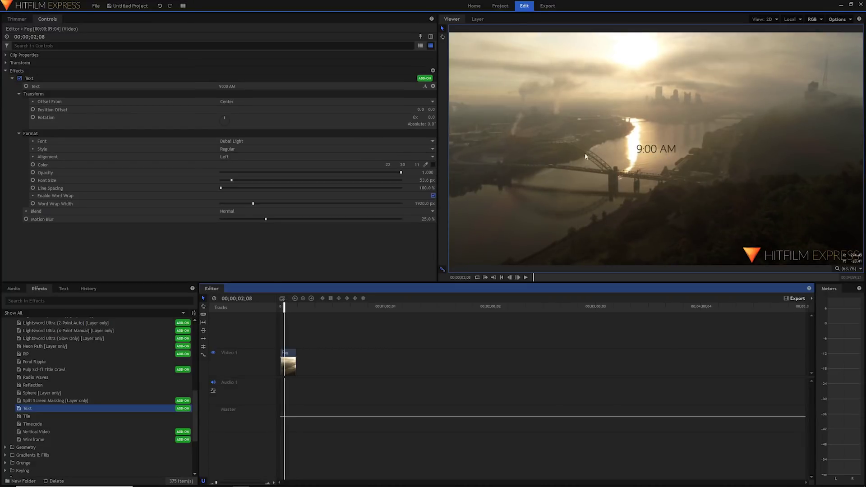
click(26, 87)
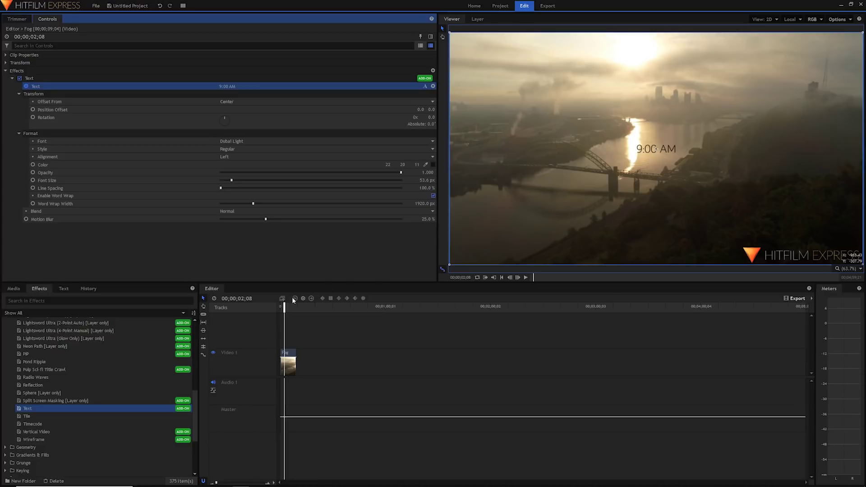
mouse_move(284, 308)
mouse_down()
mouse_move(294, 308)
mouse_move(288, 308)
mouse_up()
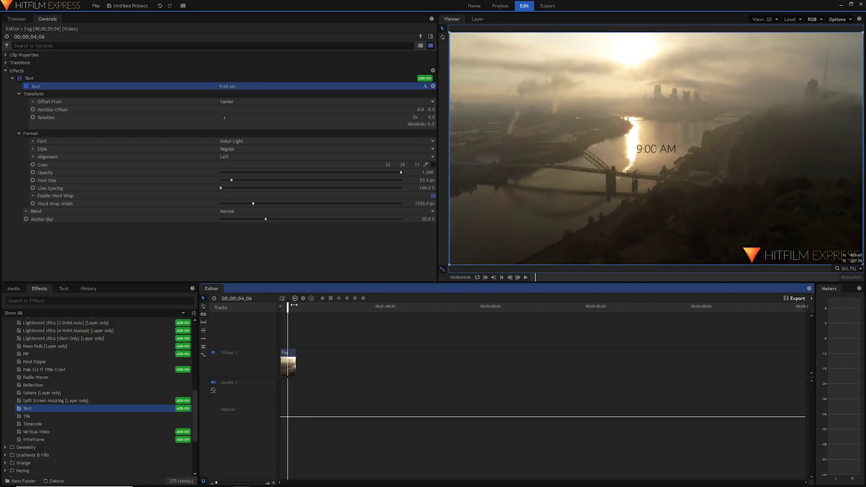
click(432, 86)
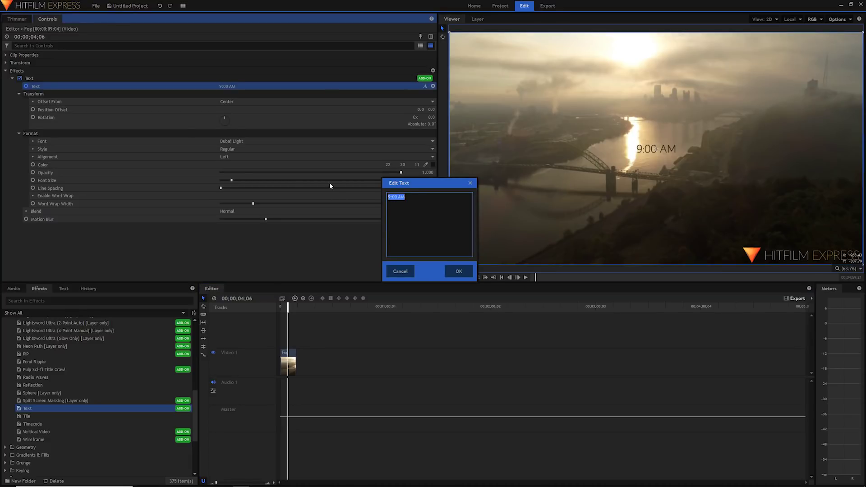
text(THE NEXT MORNING)
click(458, 271)
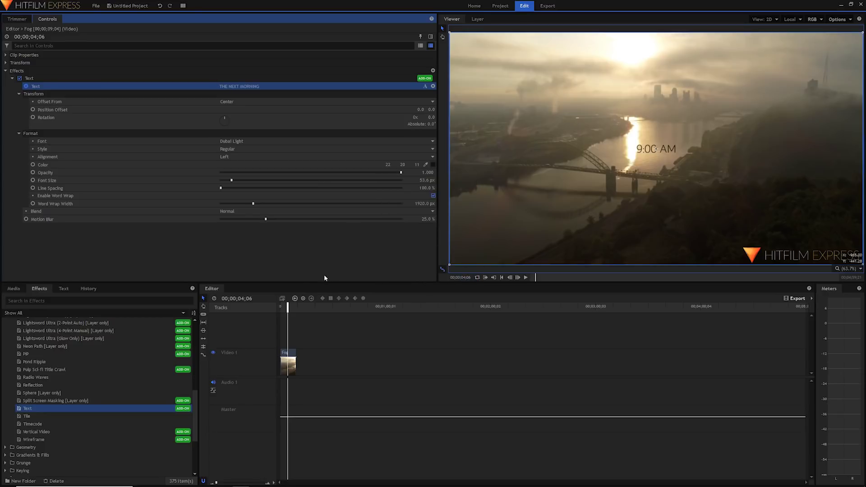
Step: Scrub back to about 00;00;02;21 to confirm the caption still reads 9:00 AM
click(288, 306)
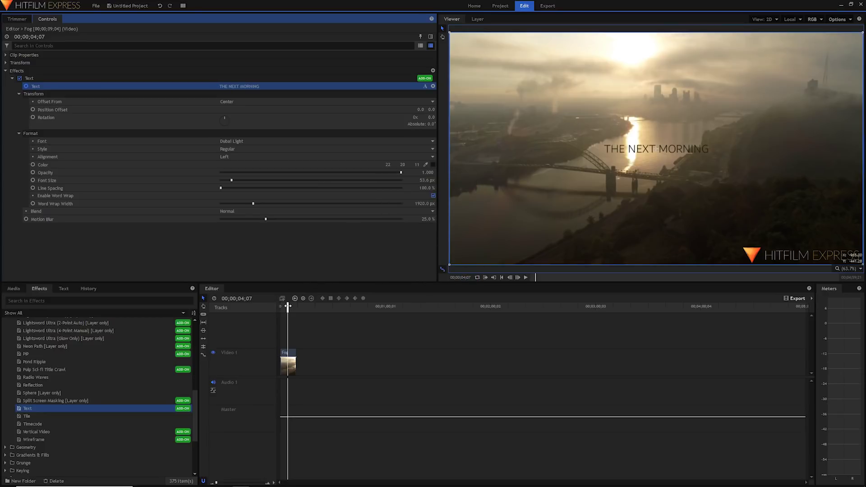
mouse_move(288, 307)
mouse_down()
mouse_move(280, 307)
mouse_move(291, 309)
mouse_up()
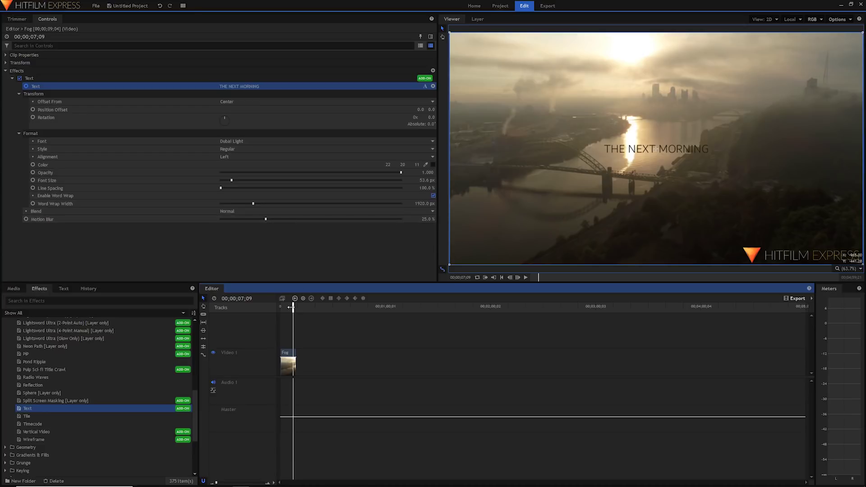
drag(290, 307, 285, 307)
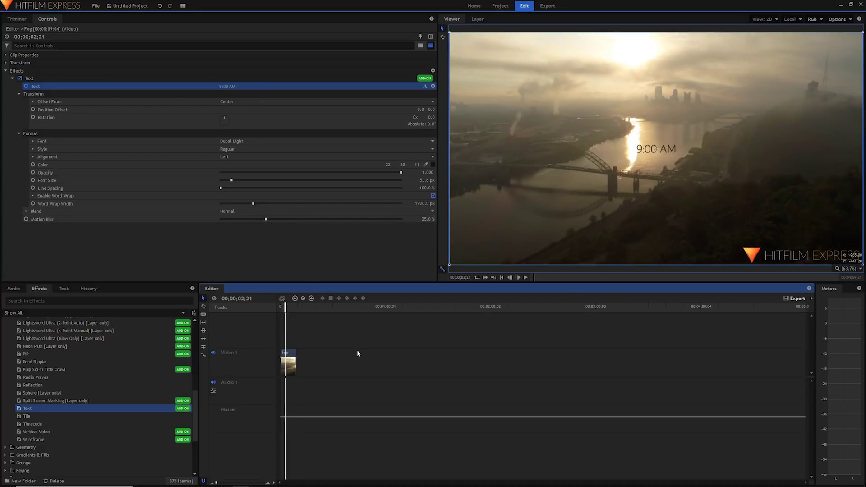